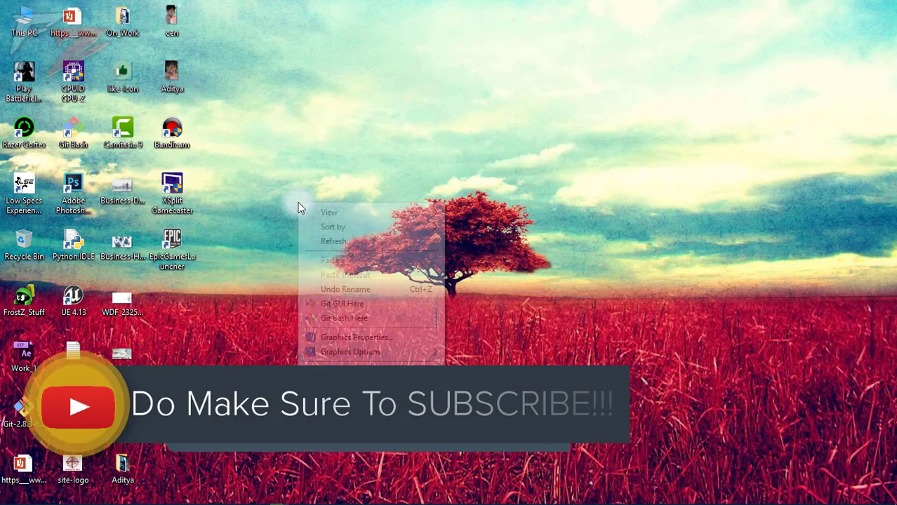
# - Refresh the desktop several times from its context menu
pyautogui.click(318, 241)
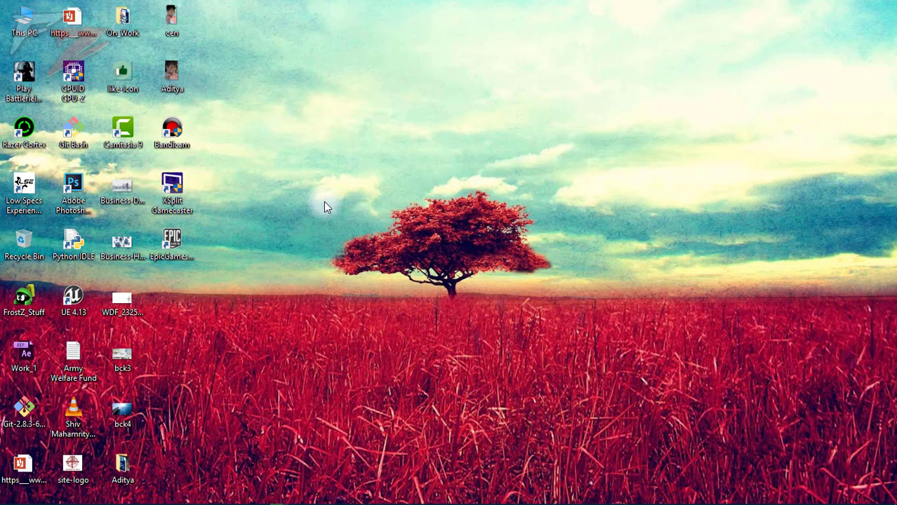
pyautogui.rightClick(313, 171)
pyautogui.moveTo(342, 184)
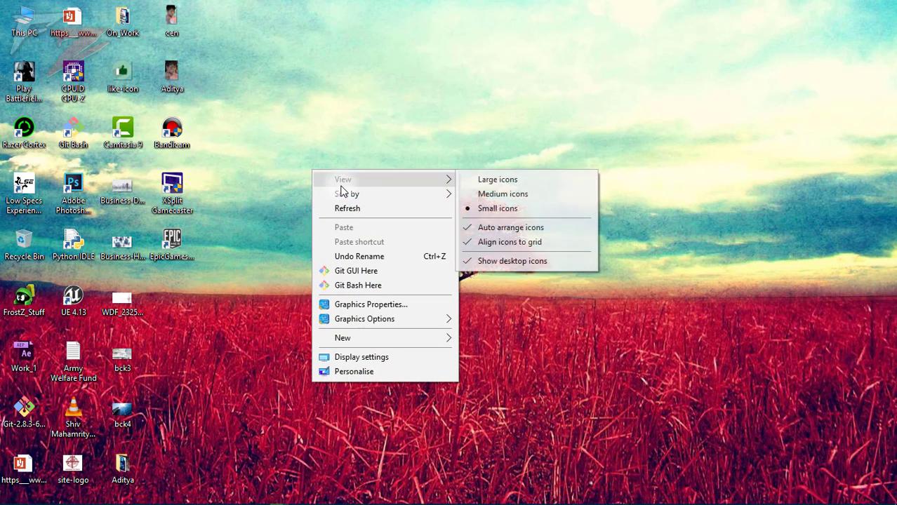
pyautogui.click(387, 208)
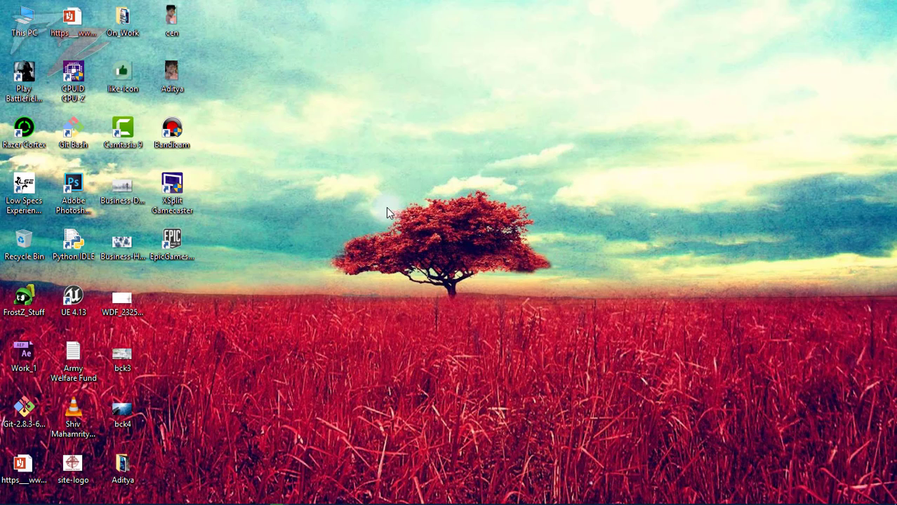
pyautogui.rightClick(278, 132)
pyautogui.click(334, 167)
pyautogui.rightClick(174, 221)
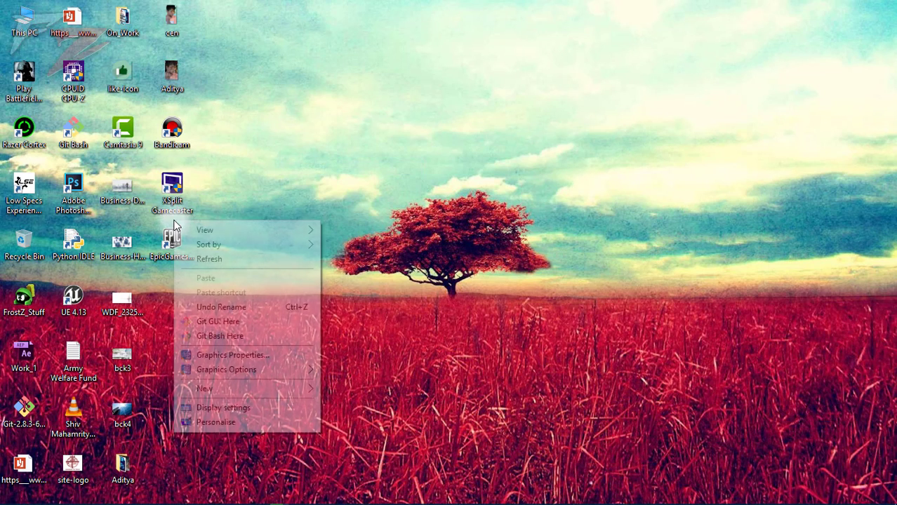
pyautogui.click(170, 239)
pyautogui.rightClick(168, 236)
pyautogui.click(419, 112)
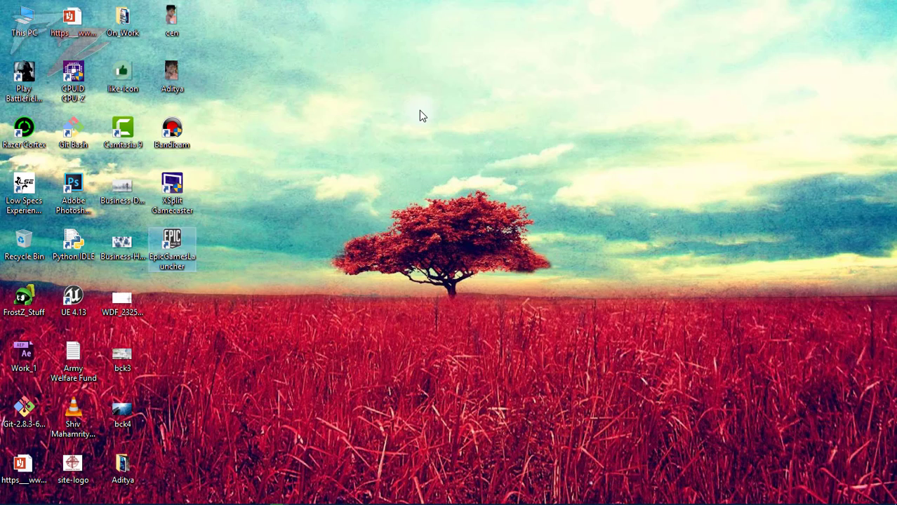
pyautogui.rightClick(300, 167)
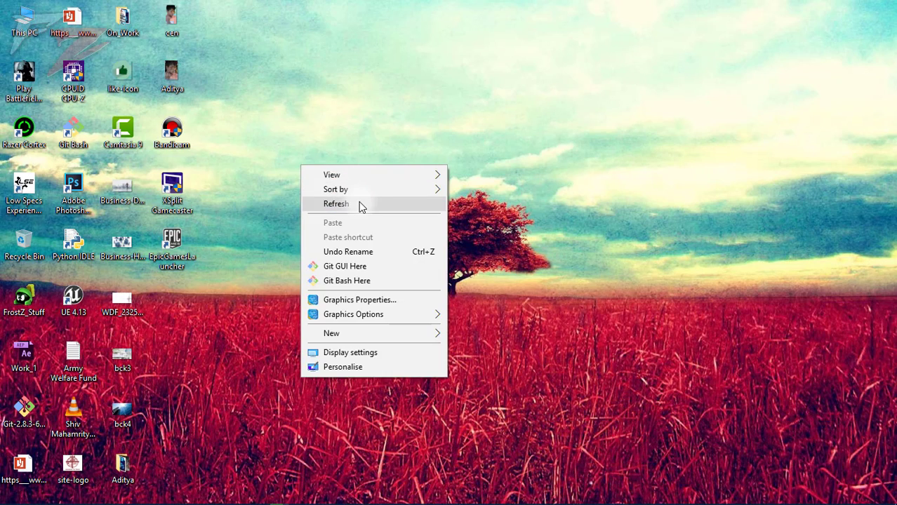
pyautogui.click(362, 203)
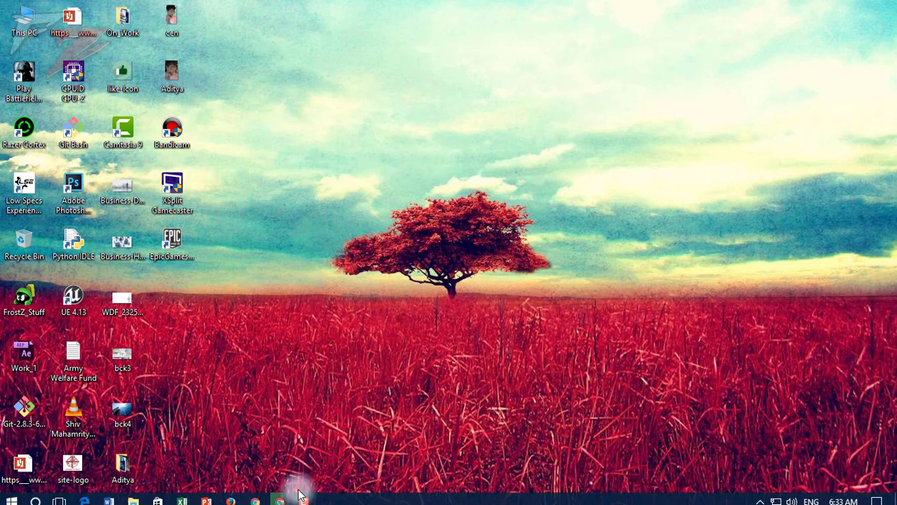
# - From the Epic Games shortcut's file location, send an EpicGamesLauncher shortcut to the desktop
pyautogui.rightClick(172, 260)
pyautogui.click(256, 174)
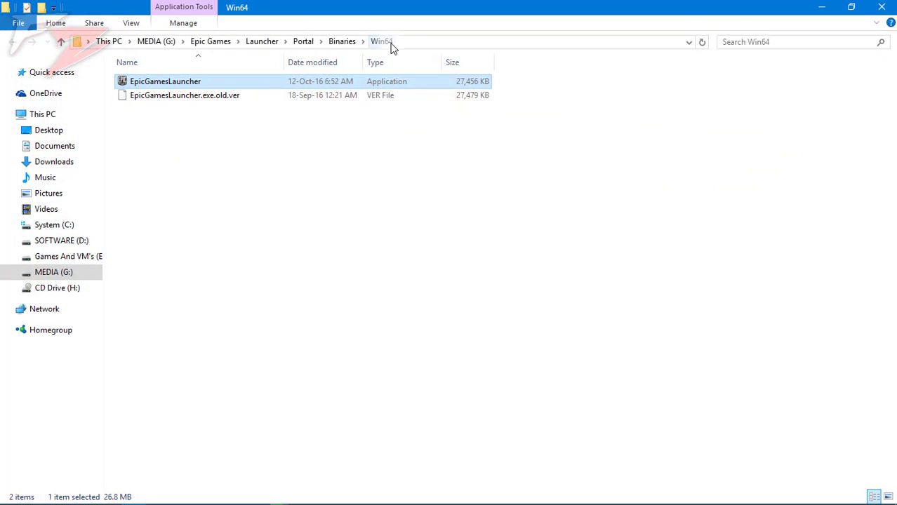
pyautogui.rightClick(196, 82)
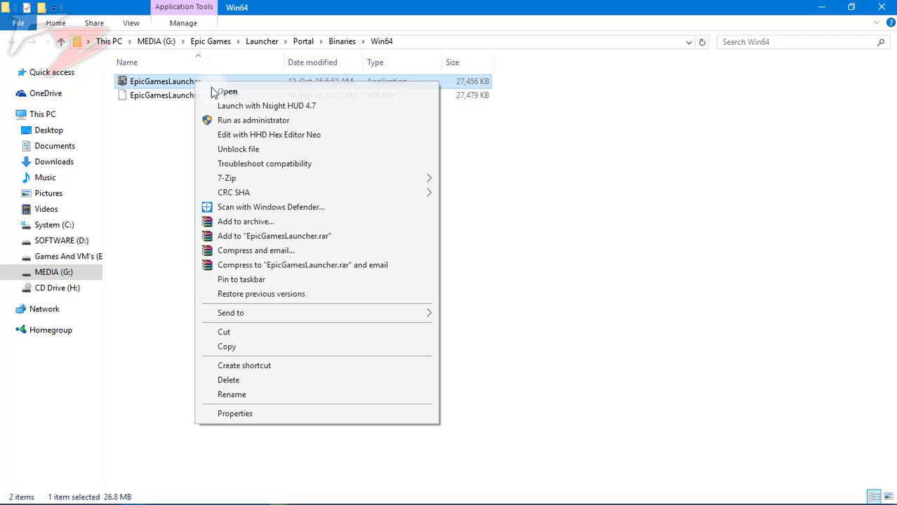
pyautogui.moveTo(261, 314)
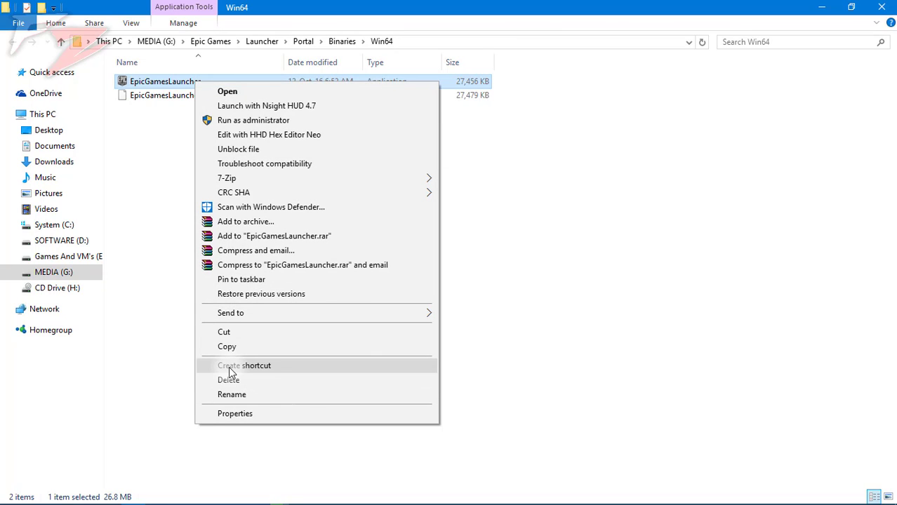
pyautogui.click(820, 236)
# - Close the Win64 folder, then append ' -http=wininet' to the new shortcut's Target and save
pyautogui.click(881, 7)
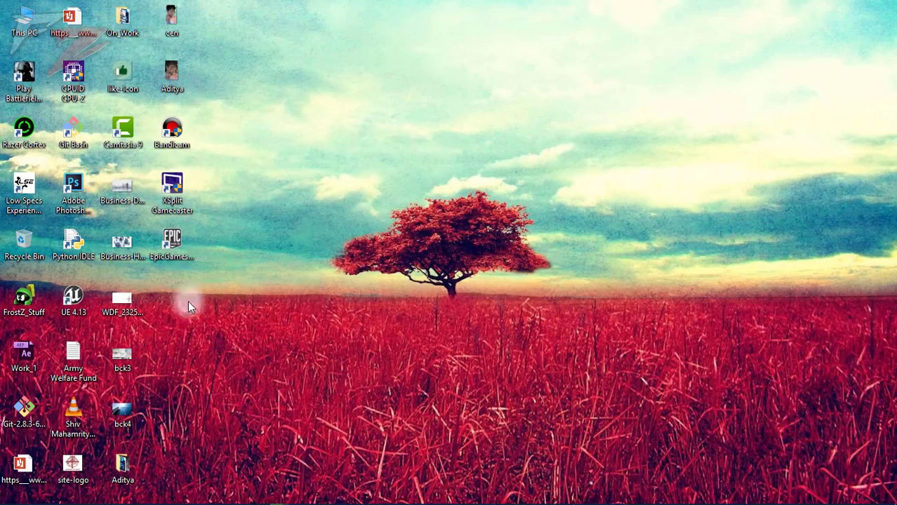
pyautogui.rightClick(178, 237)
pyautogui.click(306, 348)
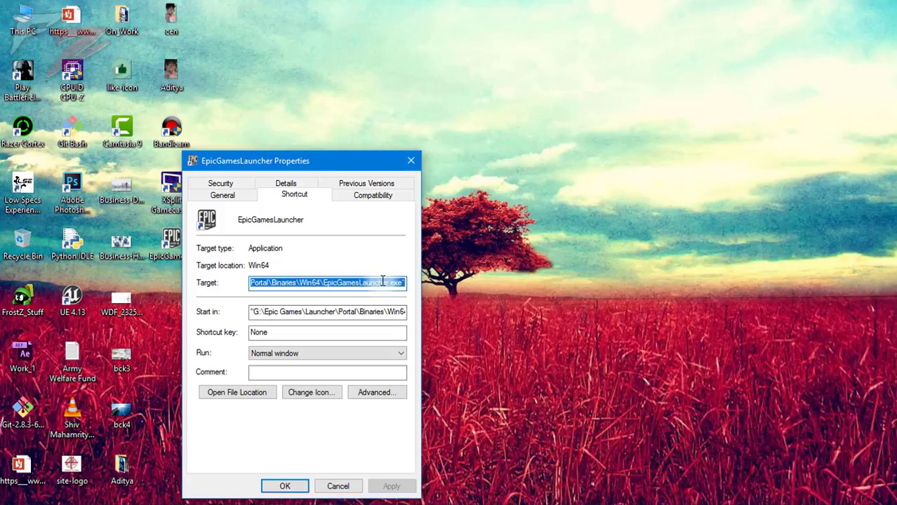
pyautogui.click(381, 281)
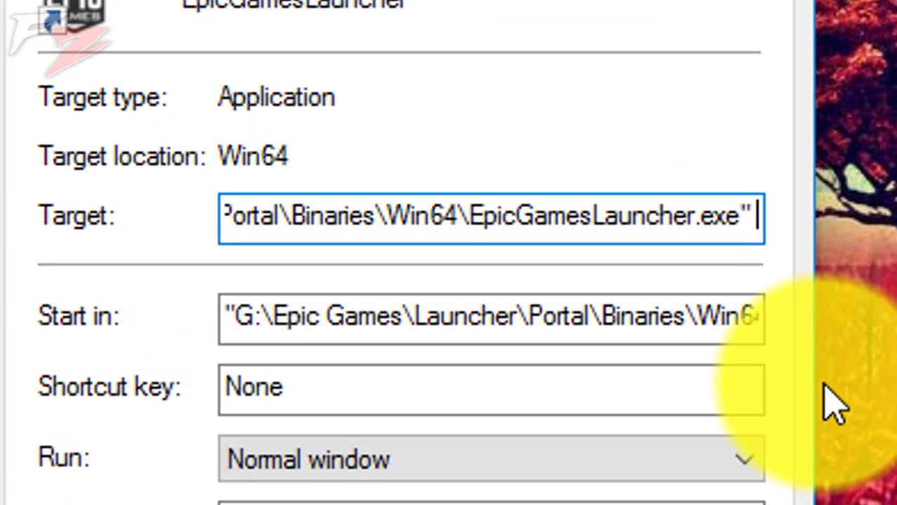
pyautogui.write('-http')
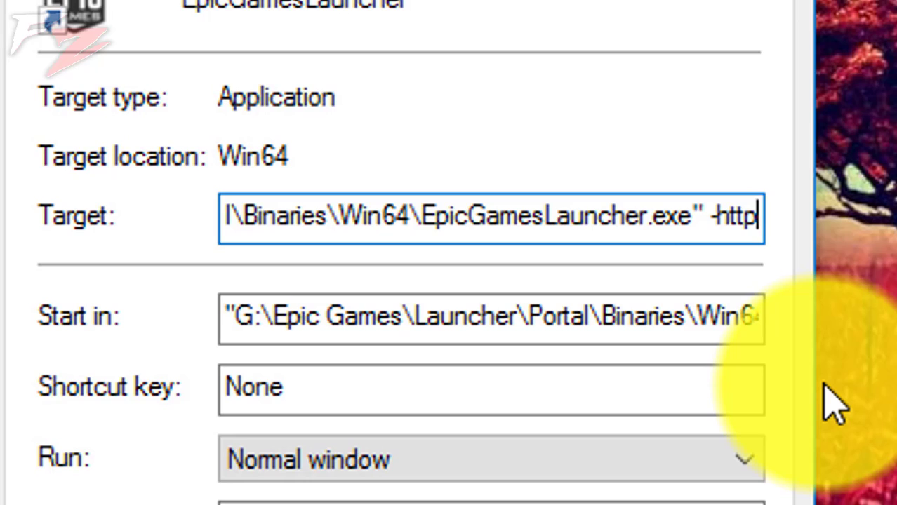
pyautogui.write('=wi')
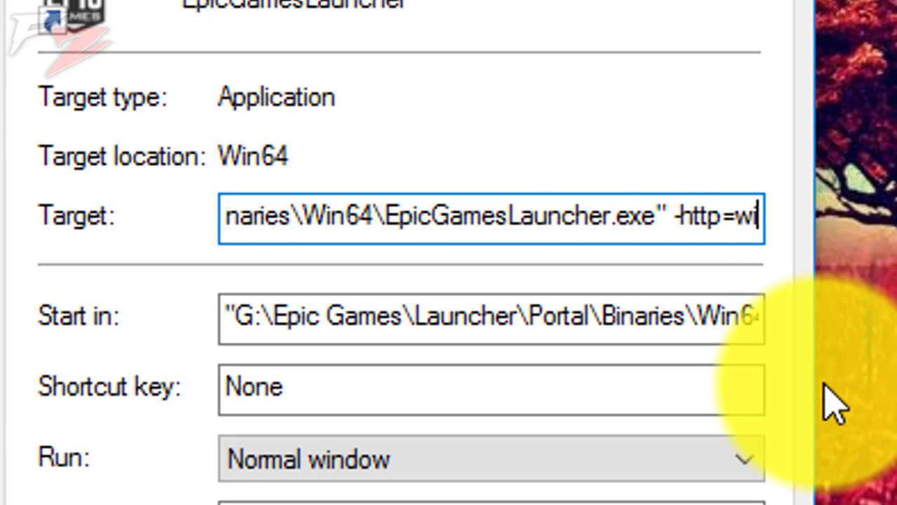
pyautogui.write('ninet')
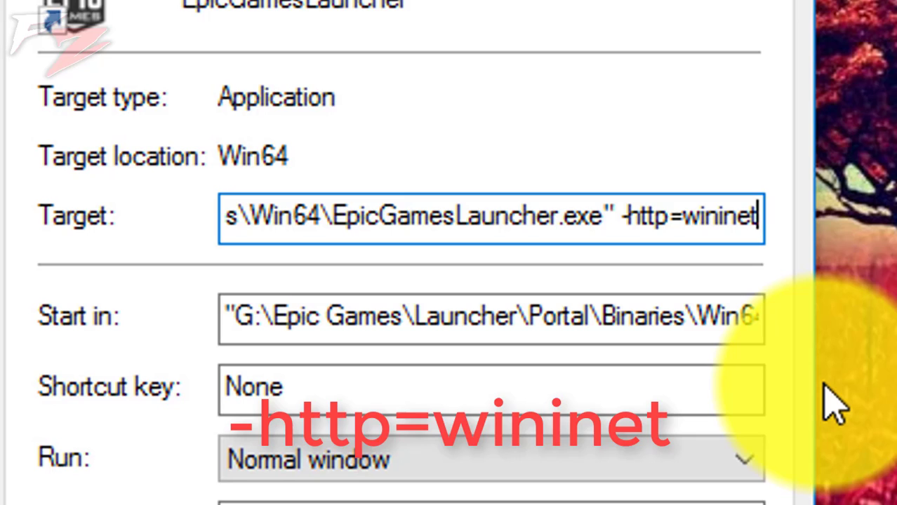
pyautogui.hotkey('shift', 'Left')
pyautogui.hotkey('shift', 'Left')
pyautogui.hotkey('shift', 'Left')
pyautogui.hotkey('shift', 'Left')
pyautogui.hotkey('shift', 'Left')
pyautogui.hotkey('shift', 'Left')
pyautogui.hotkey('shift', 'Left')
pyautogui.hotkey('shift', 'Left')
pyautogui.hotkey('shift', 'Left')
pyautogui.hotkey('shift', 'Left')
pyautogui.hotkey('shift', 'Left')
pyautogui.hotkey('shift', 'Left')
pyautogui.hotkey('shift', 'Left')
pyautogui.hotkey('shift', 'Left')
pyautogui.hotkey('shift', 'Left')
pyautogui.hotkey('shift', 'Left')
pyautogui.hotkey('shift', 'Left')
pyautogui.hotkey('shift', 'Left')
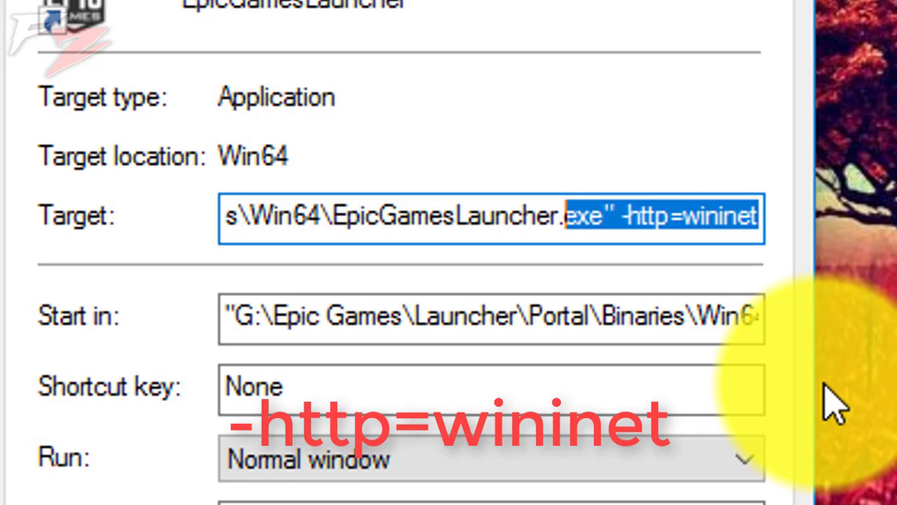
pyautogui.hotkey('shift', 'Right')
pyautogui.hotkey('shift', 'Right')
pyautogui.hotkey('shift', 'Right')
pyautogui.hotkey('shift', 'Right')
pyautogui.hotkey('shift', 'Right')
pyautogui.hotkey('shift', 'Right')
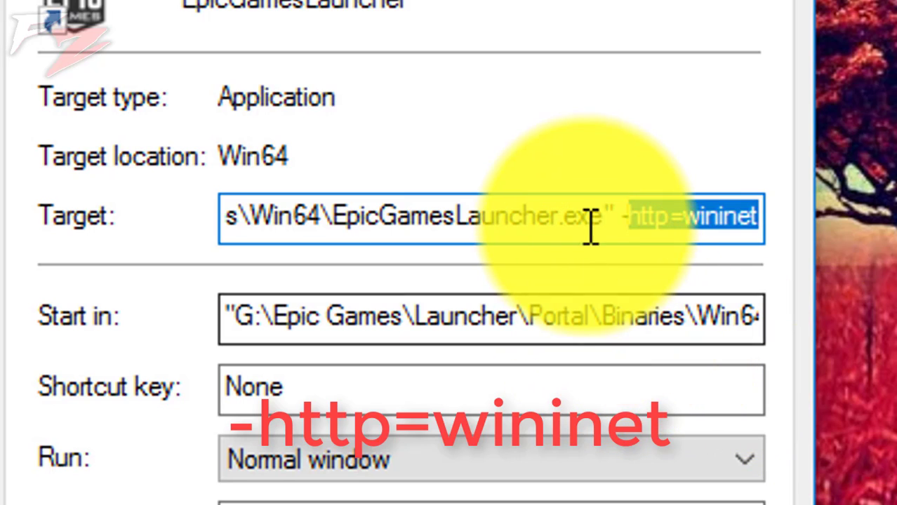
pyautogui.moveTo(615, 218); pyautogui.dragTo(874, 253)
pyautogui.press('Right')
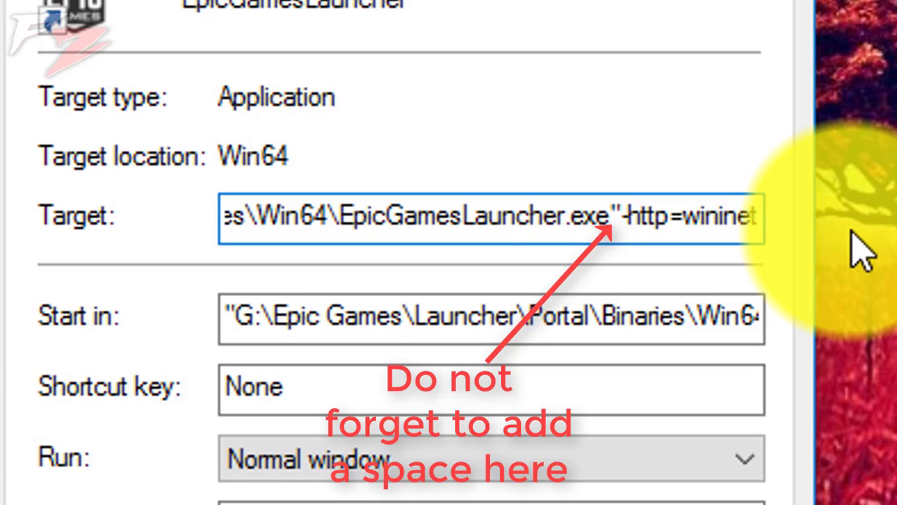
pyautogui.click(616, 235)
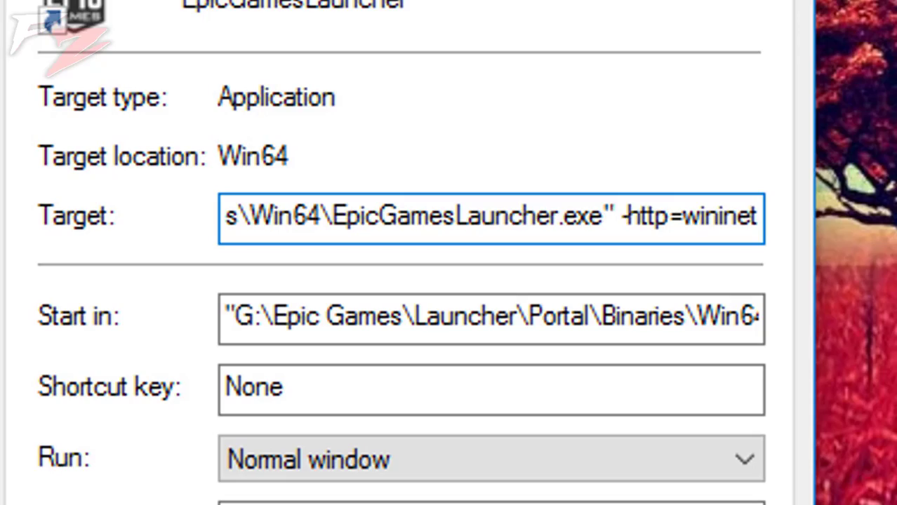
pyautogui.press('Return')
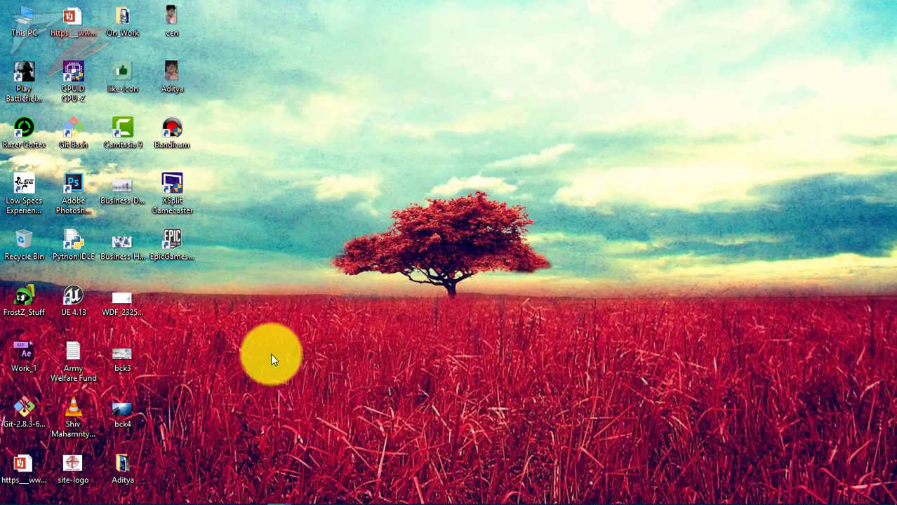
# - Refresh the desktop twice and dismiss the Start button's quick system menu
pyautogui.rightClick(351, 234)
pyautogui.click(388, 278)
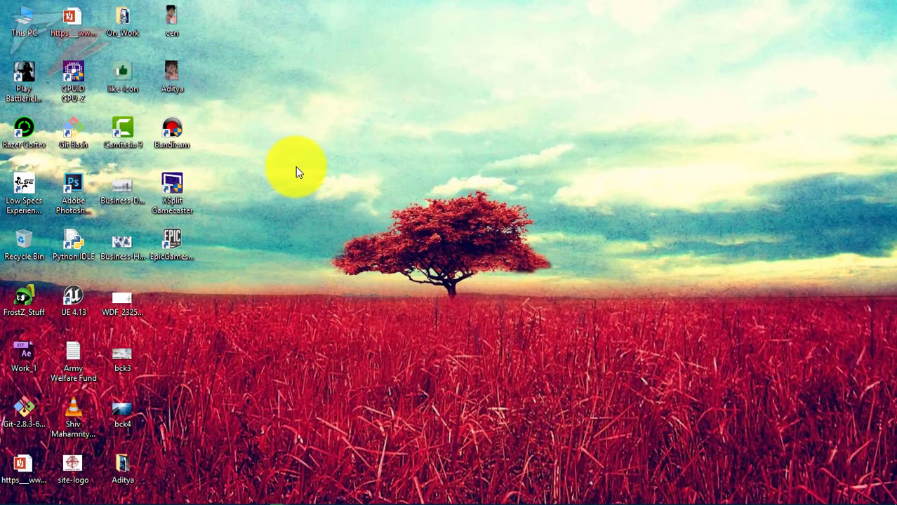
pyautogui.rightClick(271, 100)
pyautogui.click(335, 139)
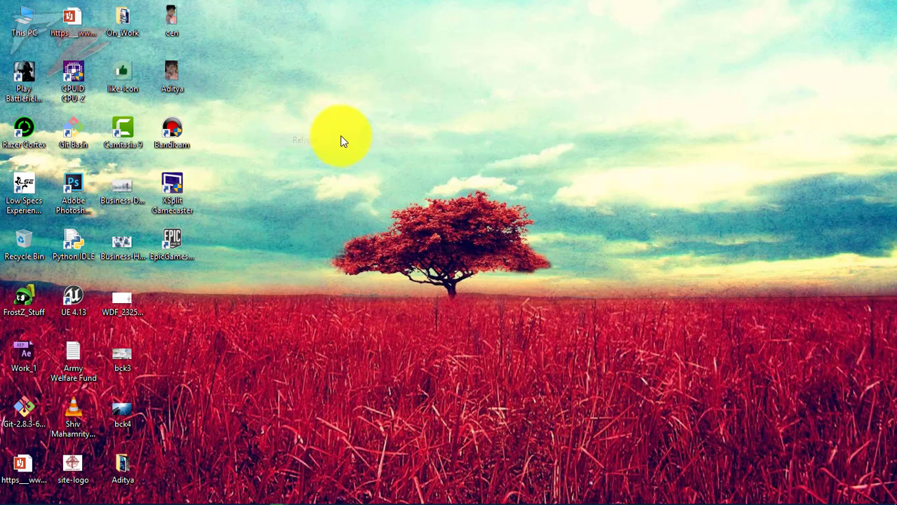
pyautogui.moveTo(7, 501)
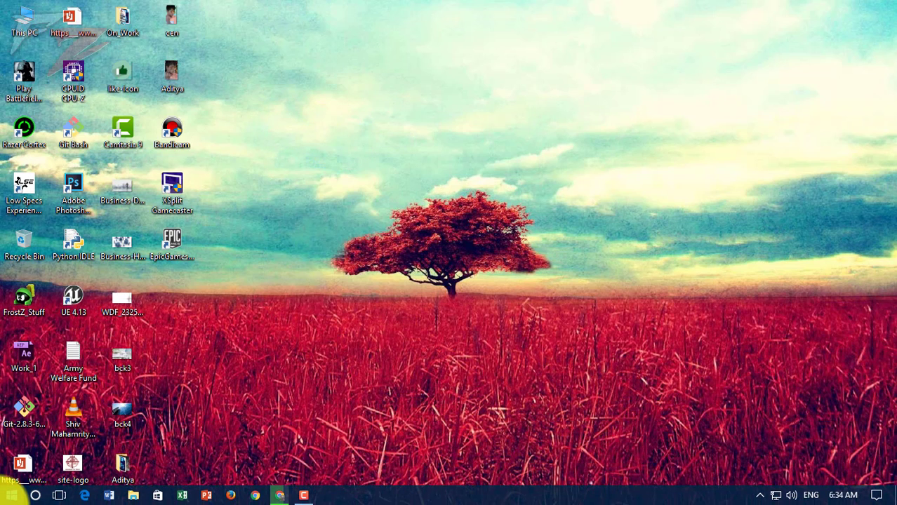
pyautogui.rightClick(8, 500)
pyautogui.click(304, 335)
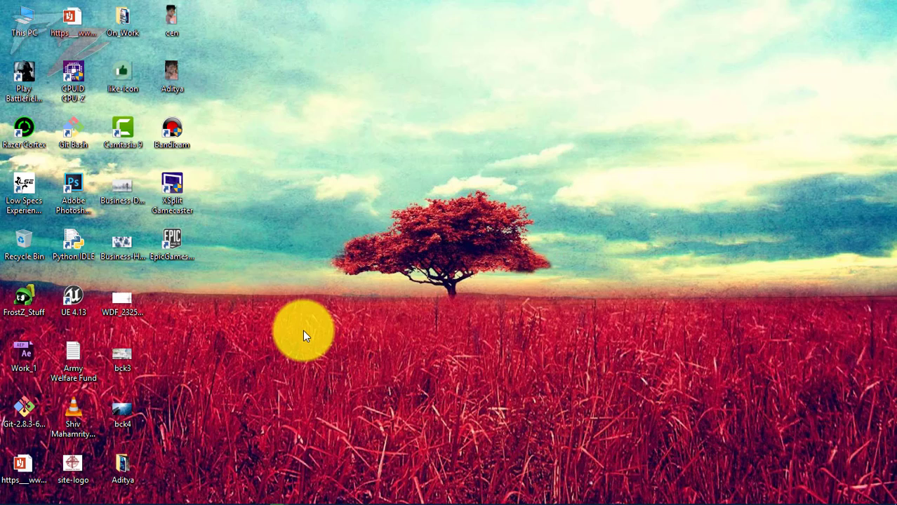
# - Search 'firewall' from the Start menu, correcting typos, and open Windows Firewall
pyautogui.press('super')
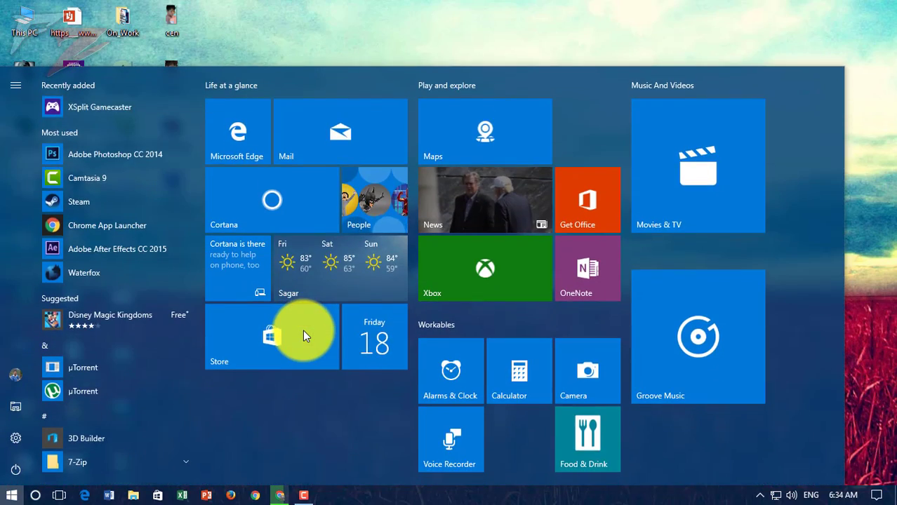
pyautogui.write('fitre')
pyautogui.press('BackSpace')
pyautogui.press('BackSpace')
pyautogui.press('BackSpace')
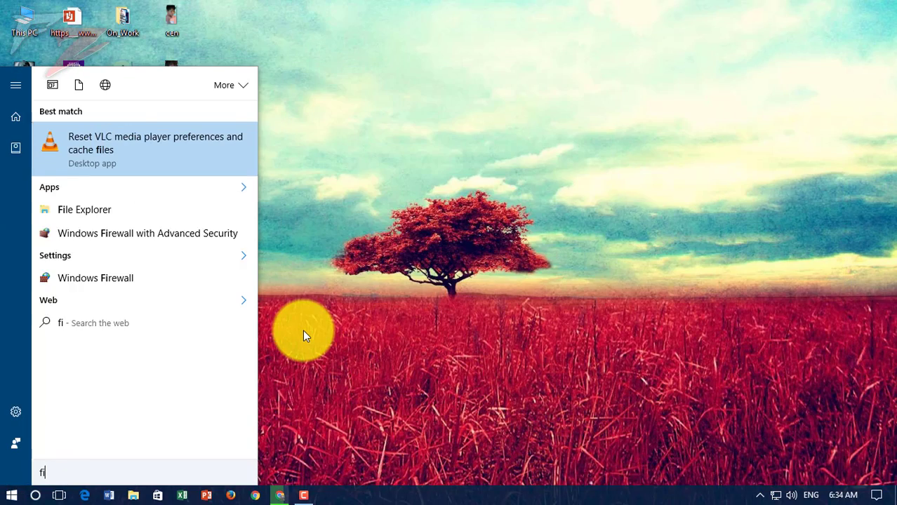
pyautogui.write('rewqall')
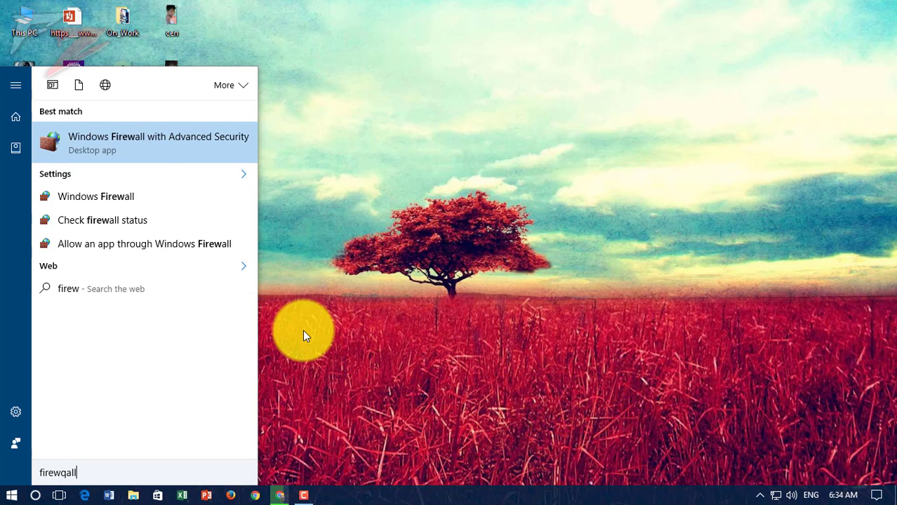
pyautogui.write('rewq')
pyautogui.press('BackSpace')
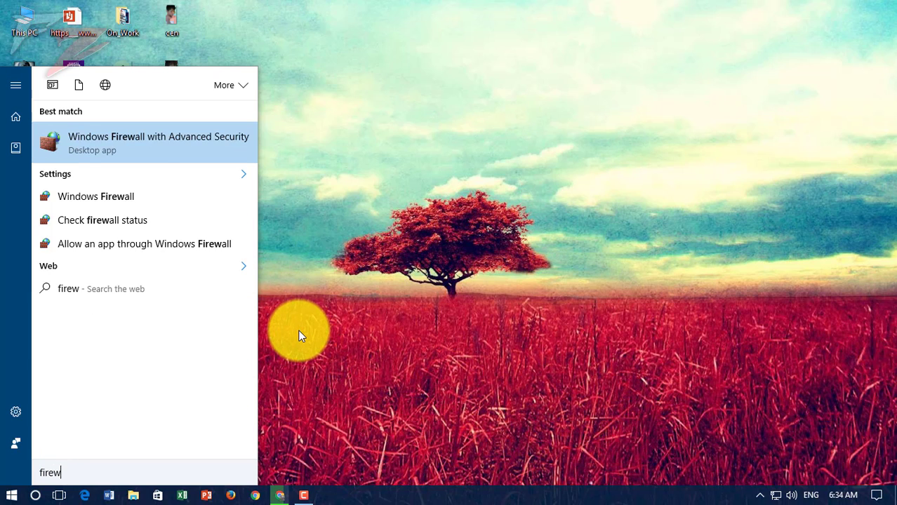
pyautogui.write('all')
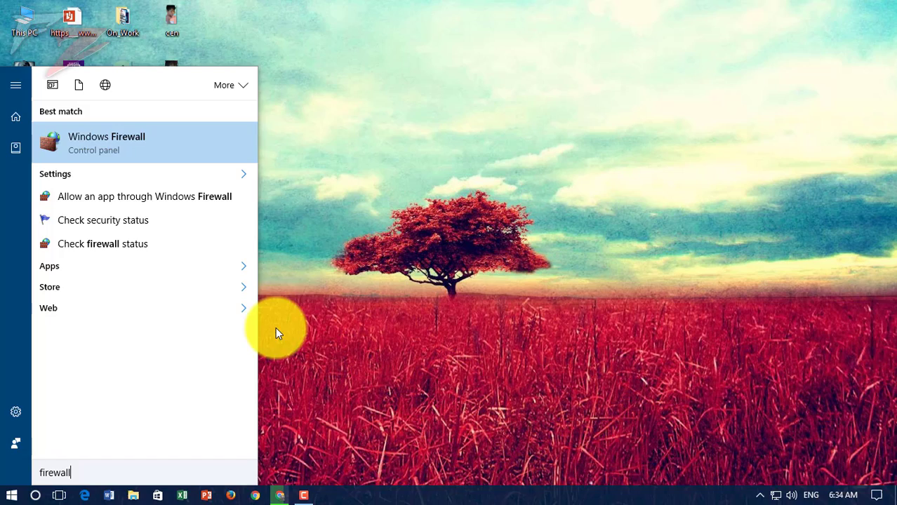
pyautogui.press('Return')
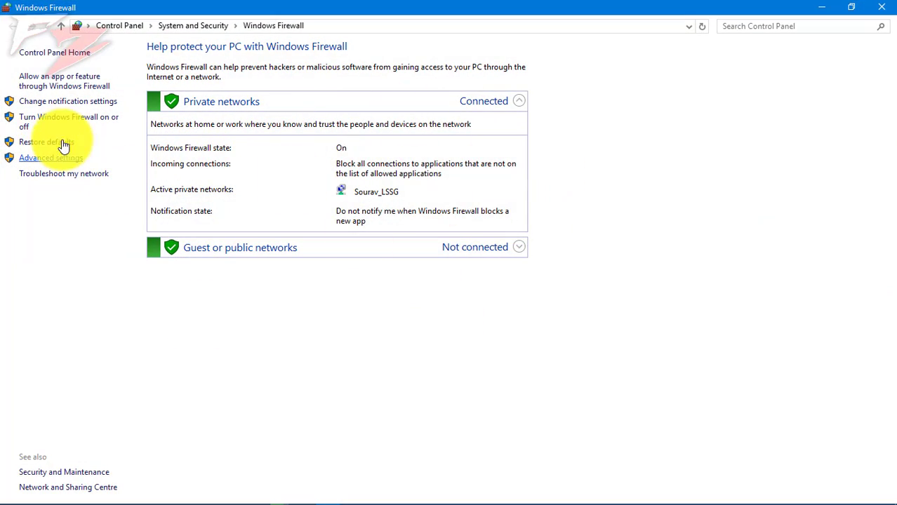
pyautogui.click(83, 120)
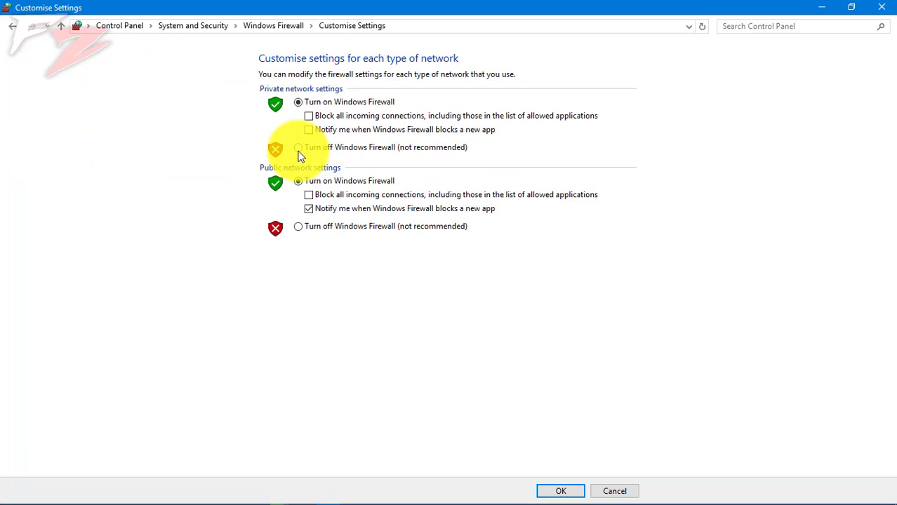
pyautogui.click(299, 152)
pyautogui.click(313, 225)
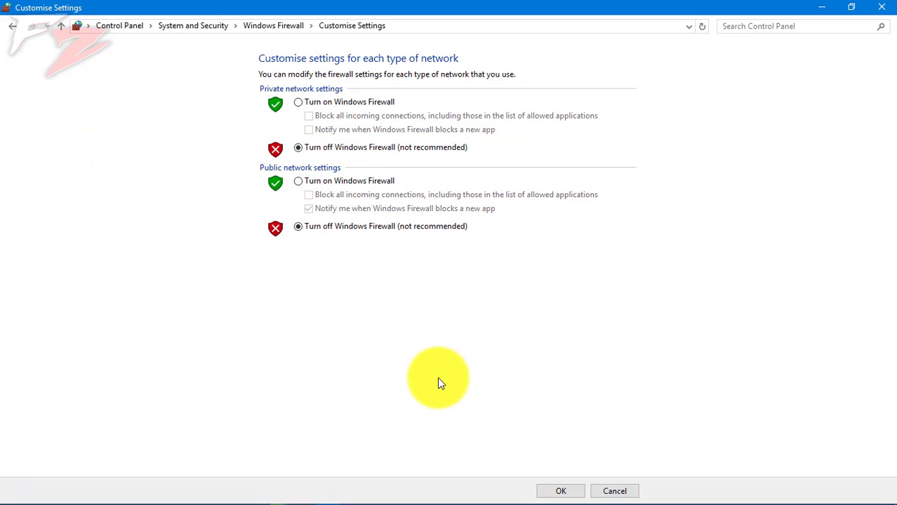
pyautogui.click(341, 106)
pyautogui.click(326, 181)
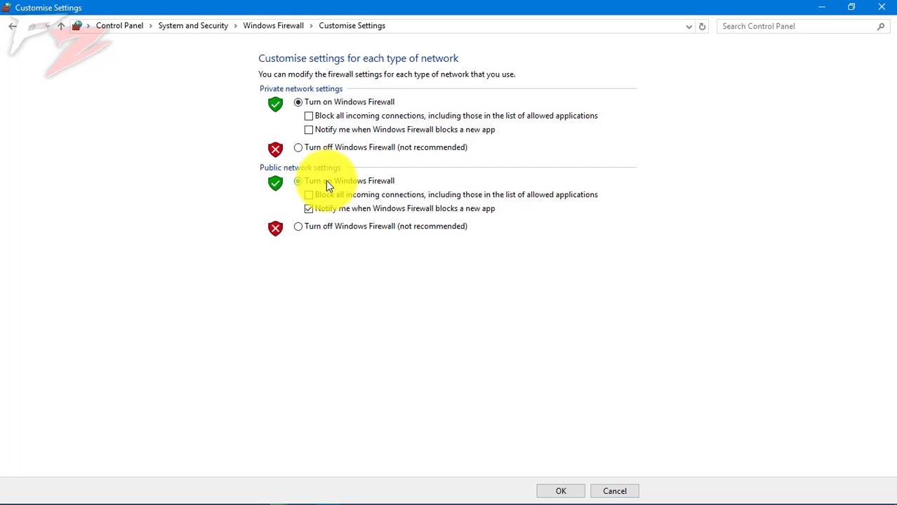
pyautogui.click(11, 29)
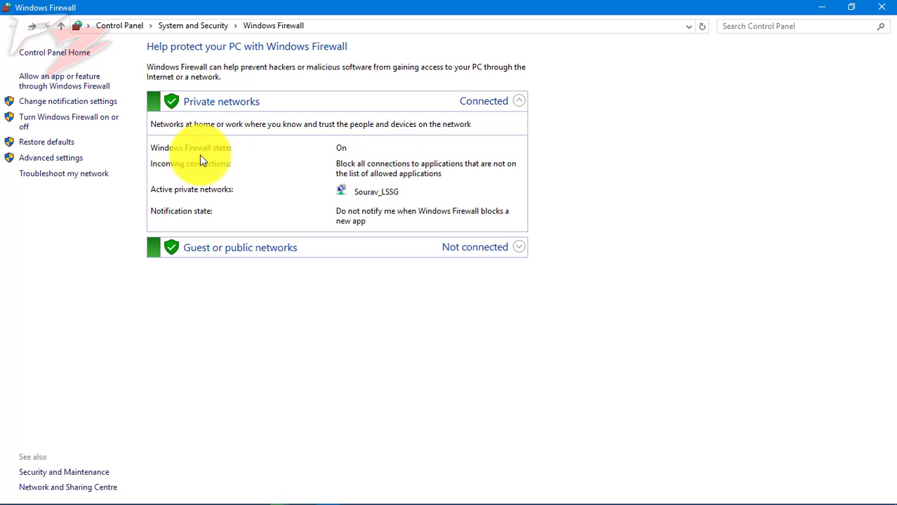
# - Open the advanced firewall settings maximized, close the basic window, and list Outbound Rules
pyautogui.click(45, 159)
pyautogui.click(887, 6)
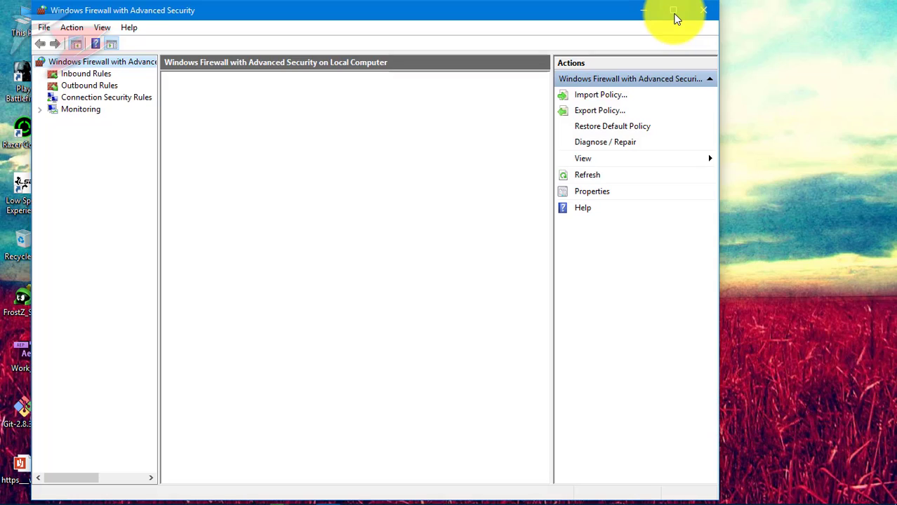
pyautogui.click(673, 14)
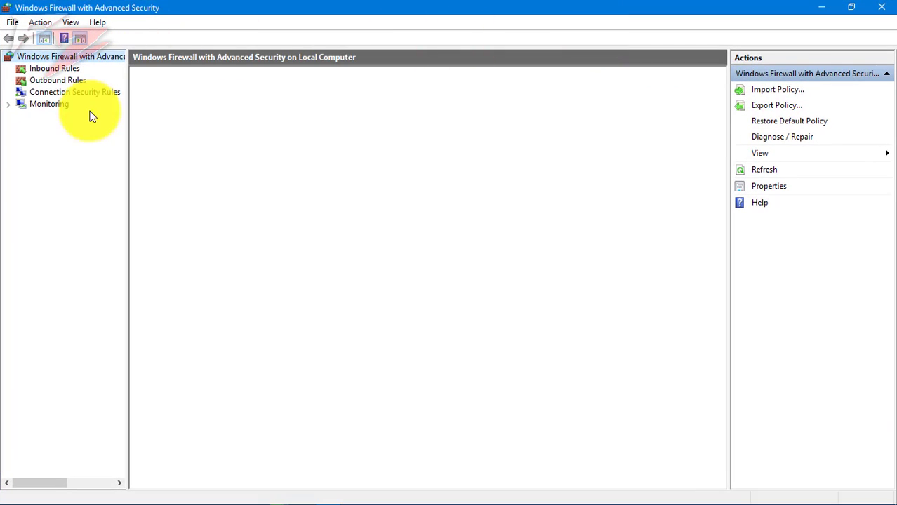
pyautogui.click(54, 84)
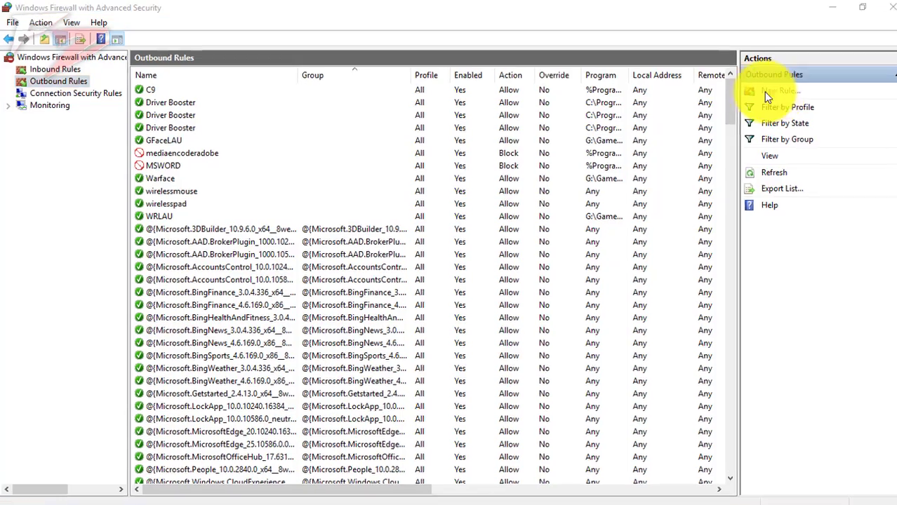
# - Start a new outbound program rule pointing to UnrealEngineLauncher.exe in the Win64 folder
pyautogui.click(767, 92)
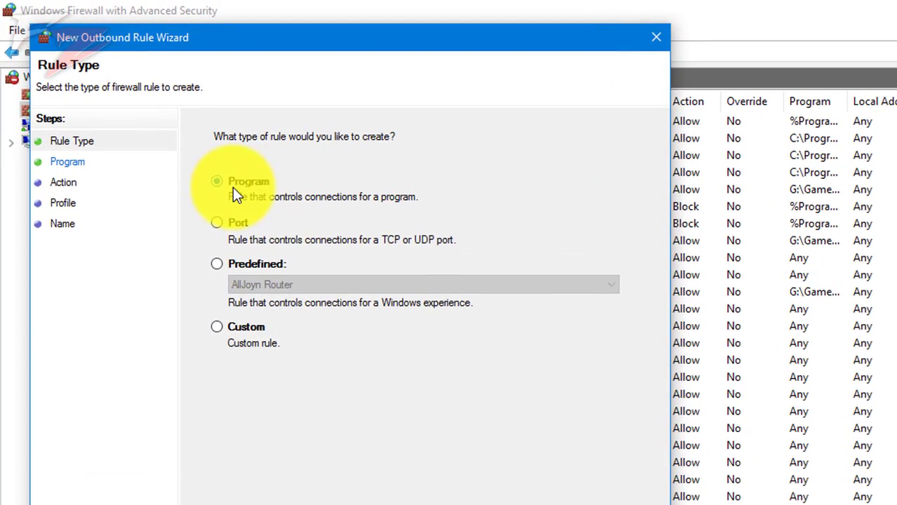
pyautogui.click(517, 500)
pyautogui.click(235, 235)
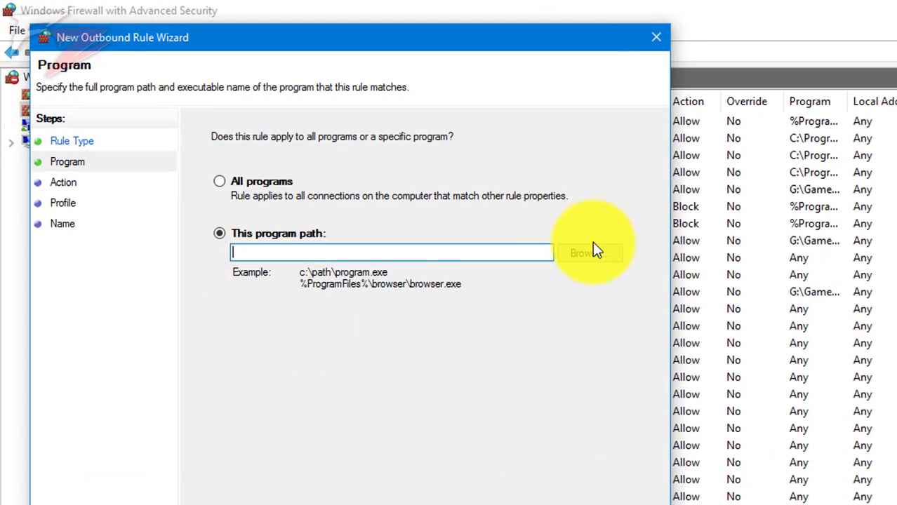
pyautogui.click(603, 254)
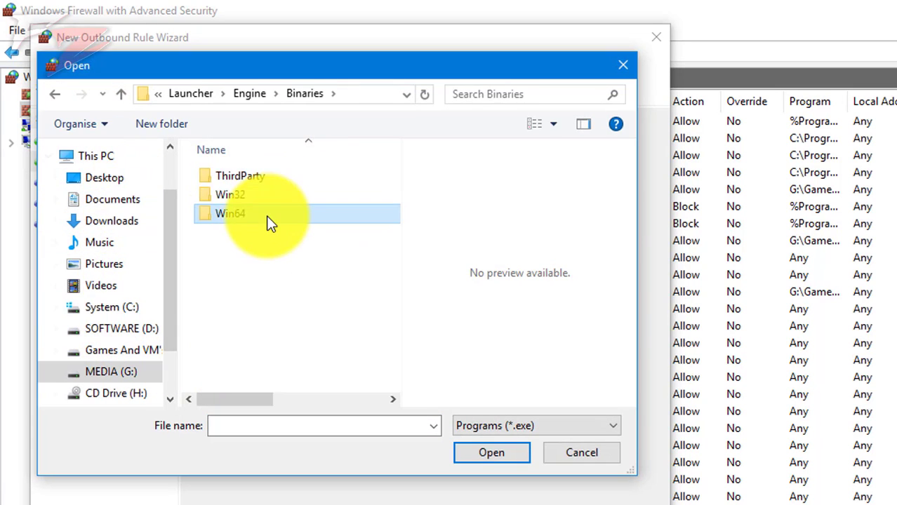
pyautogui.doubleClick(270, 219)
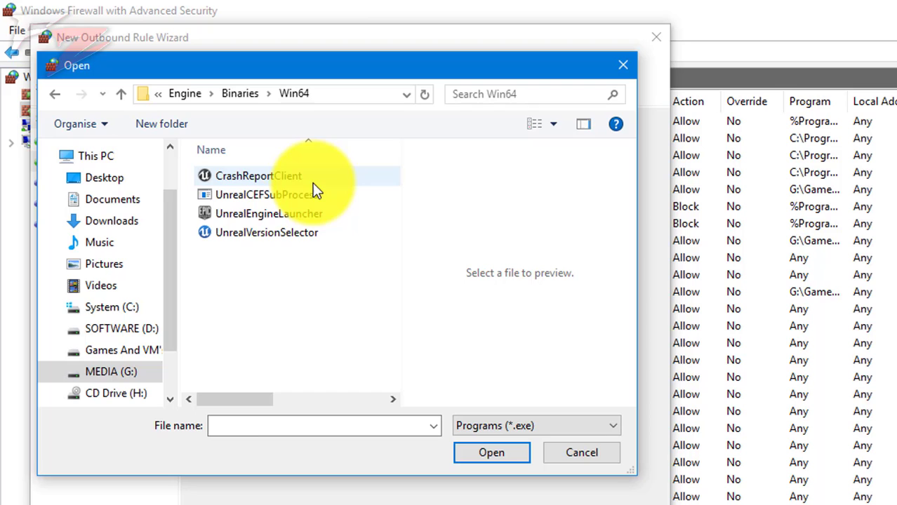
pyautogui.click(280, 223)
pyautogui.click(483, 455)
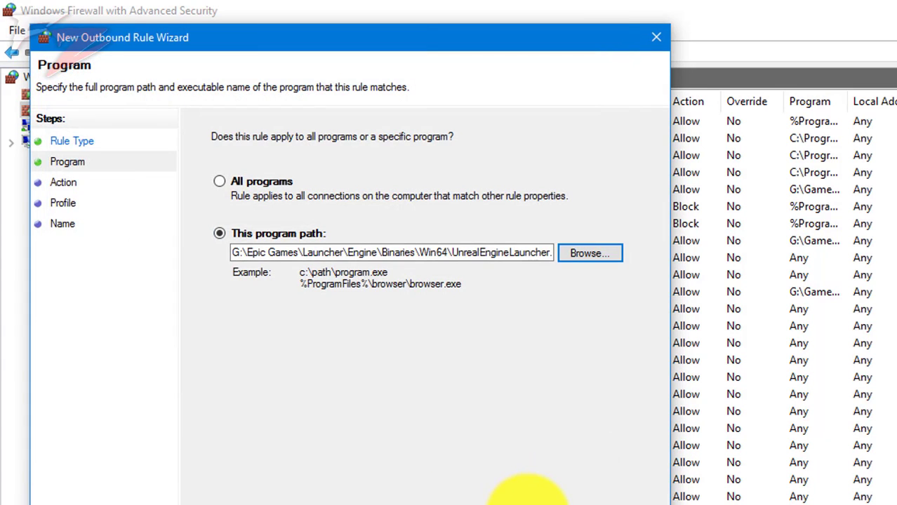
# - Allow the connection on all profiles and finish the rule named EpicGamesLauncher
pyautogui.click(523, 493)
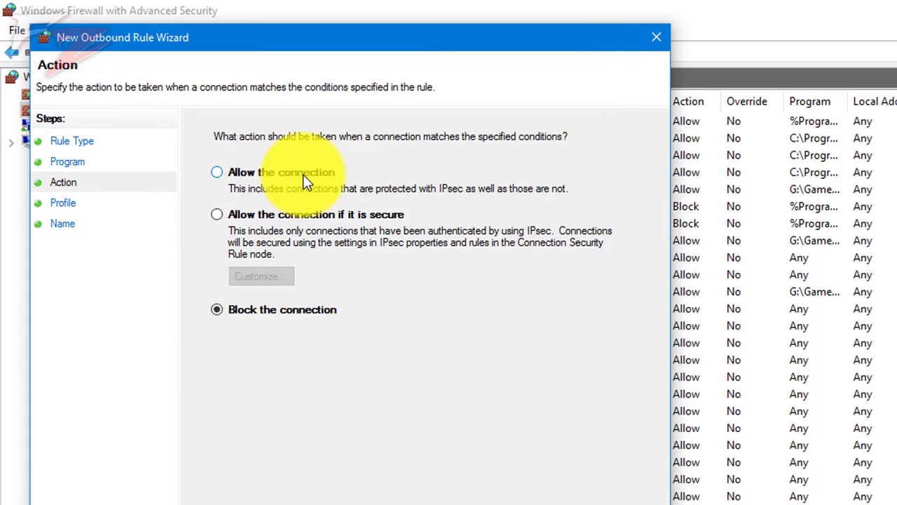
pyautogui.click(302, 174)
pyautogui.click(525, 493)
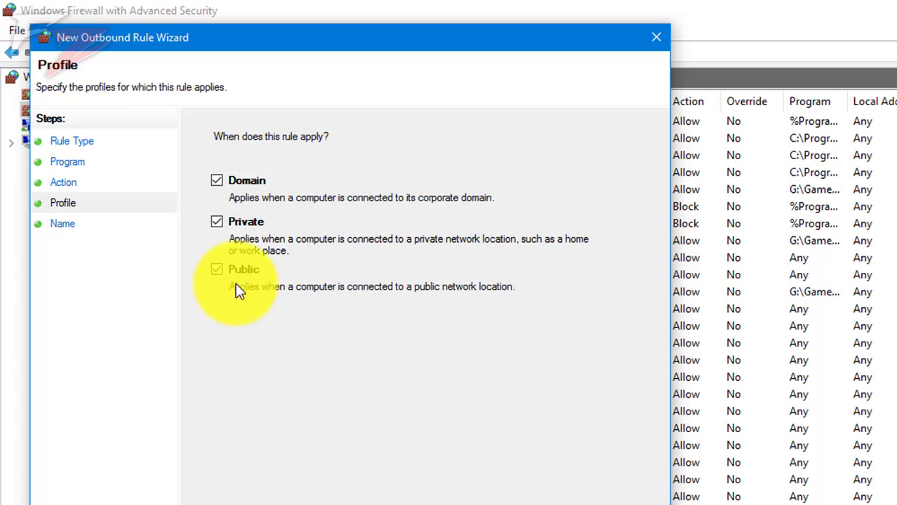
pyautogui.click(528, 495)
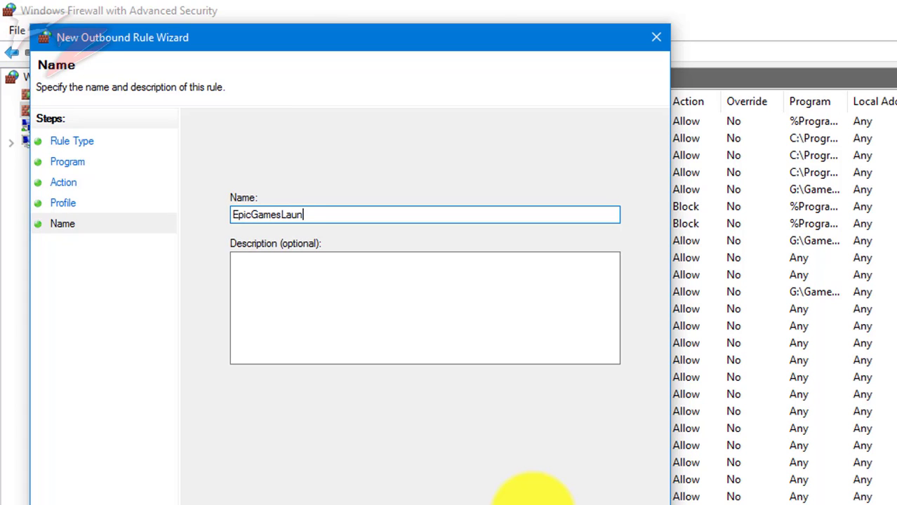
pyautogui.click(532, 494)
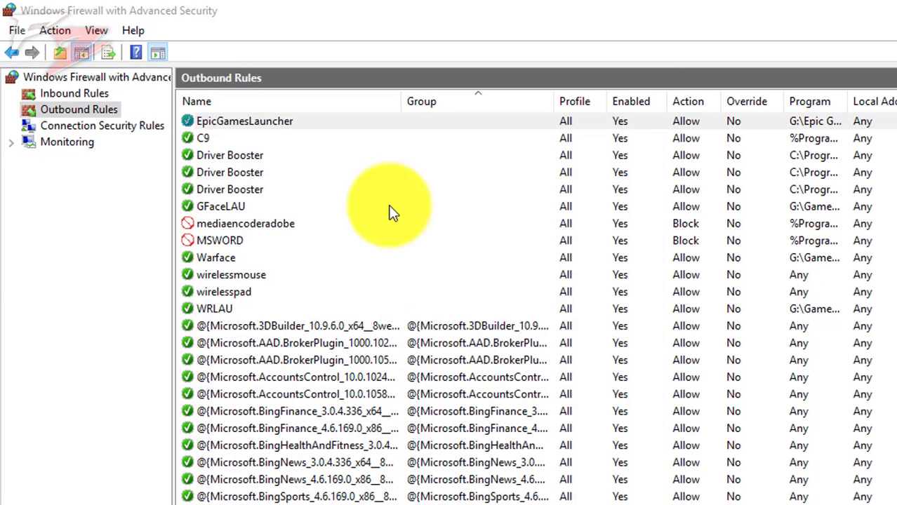
# - Refresh the desktop, launch the EpicGames shortcut, and sign in to the account
pyautogui.click(258, 132)
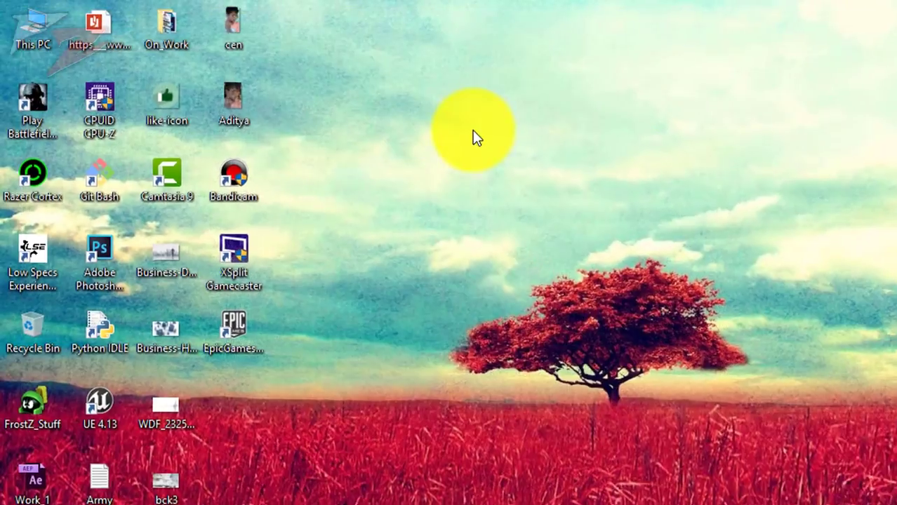
pyautogui.rightClick(390, 112)
pyautogui.click(393, 135)
pyautogui.doubleClick(161, 251)
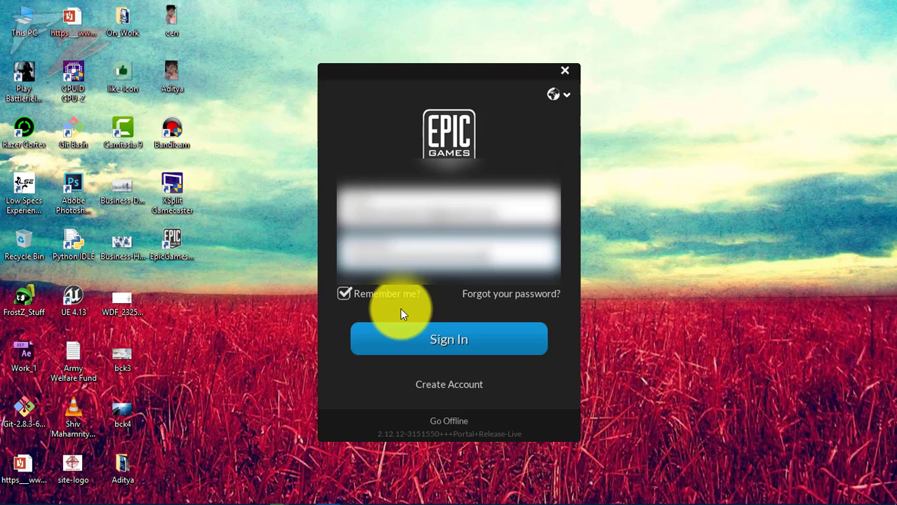
pyautogui.click(449, 343)
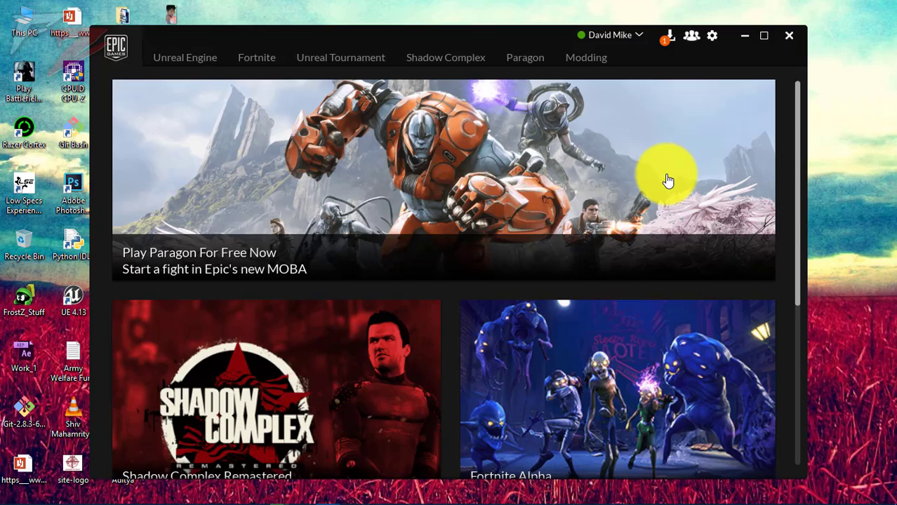
# - Maximize the launcher, check the pending update's progress, and switch to the Unreal Engine section
pyautogui.click(764, 36)
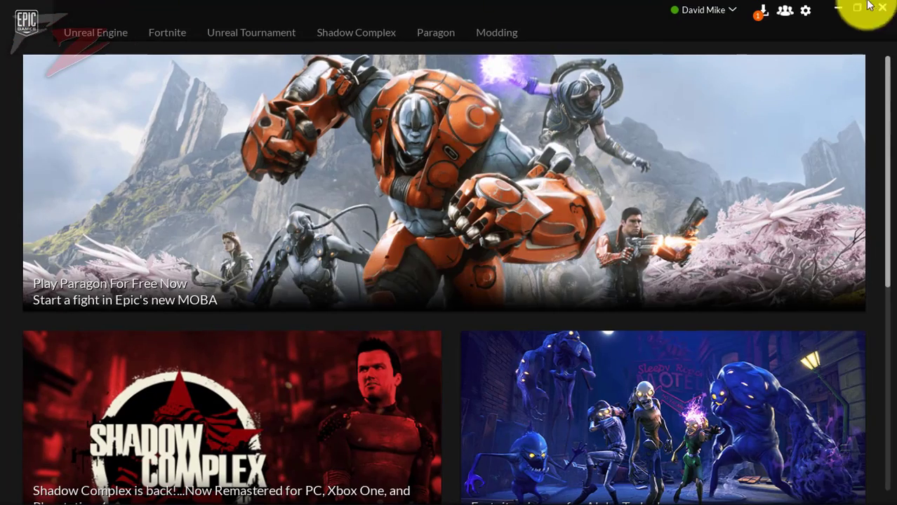
pyautogui.click(765, 14)
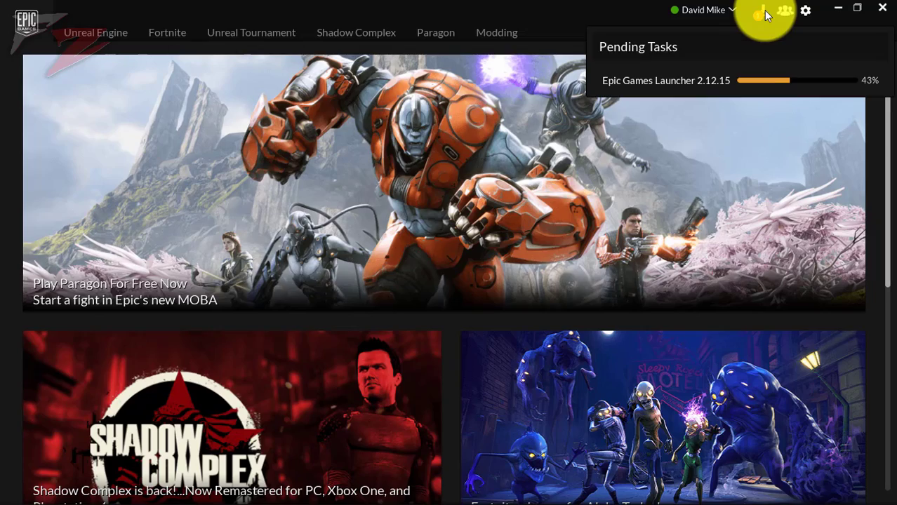
pyautogui.scroll(-3, 524, 301)
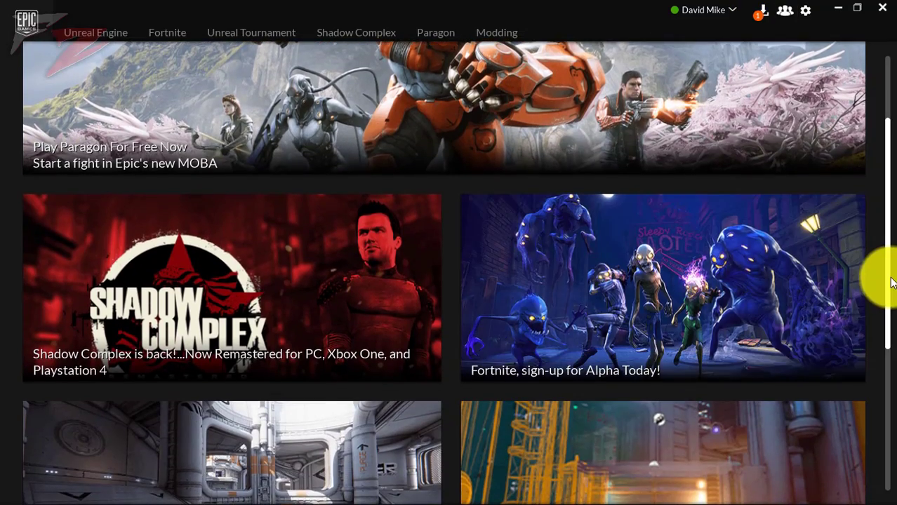
pyautogui.moveTo(892, 281); pyautogui.dragTo(745, 118)
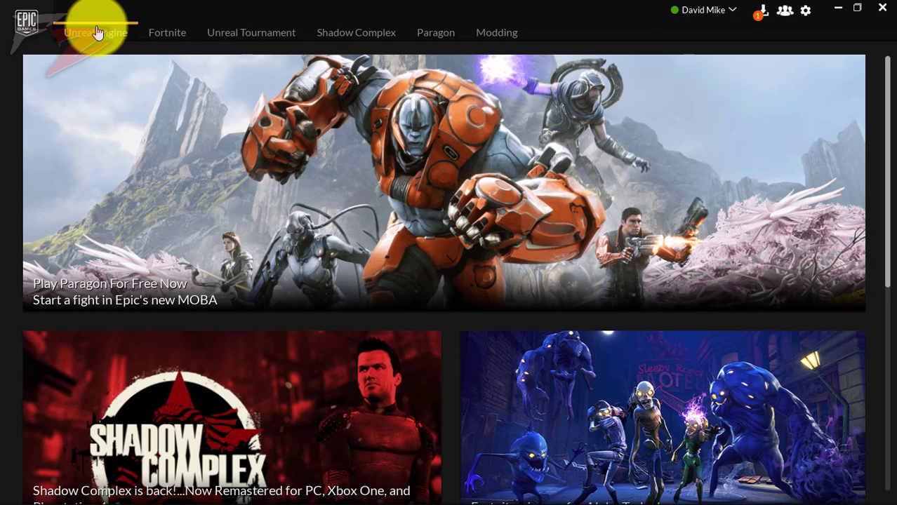
pyautogui.click(102, 31)
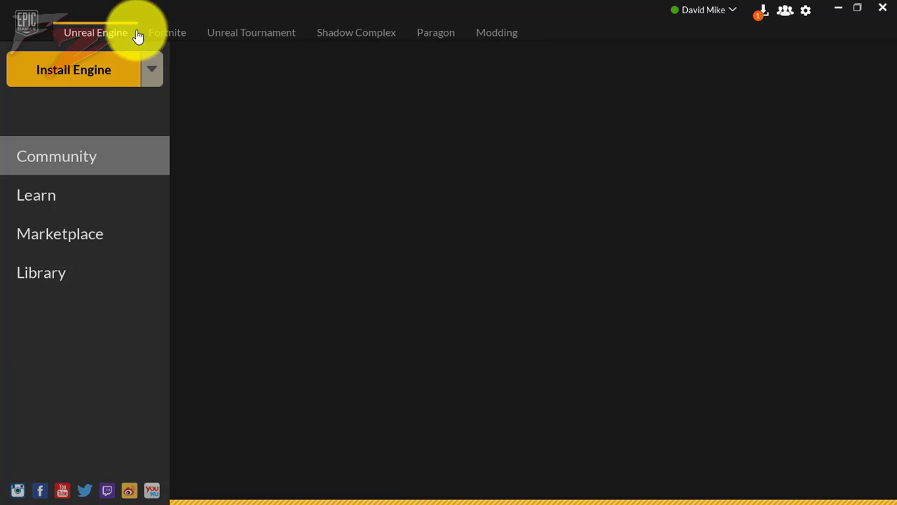